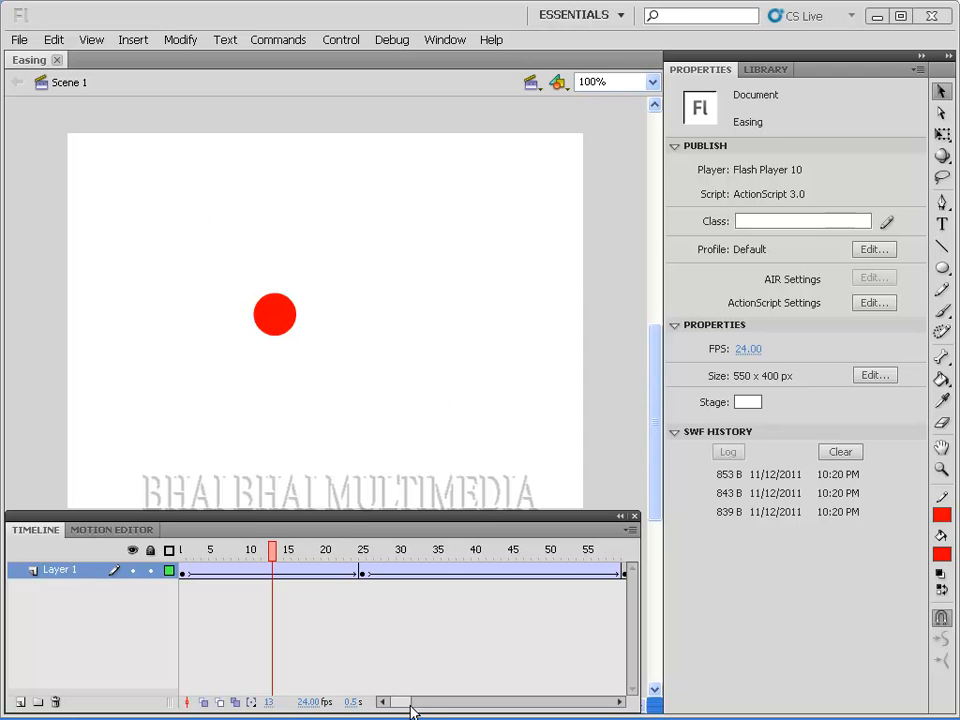
Scrub the timeline between frame 1 and frame 25 to review the ball's fall, ending back on frame 1.
mouse_move(403, 707)
left_mouse_down()
mouse_move(420, 701)
mouse_move(394, 701)
left_mouse_up()
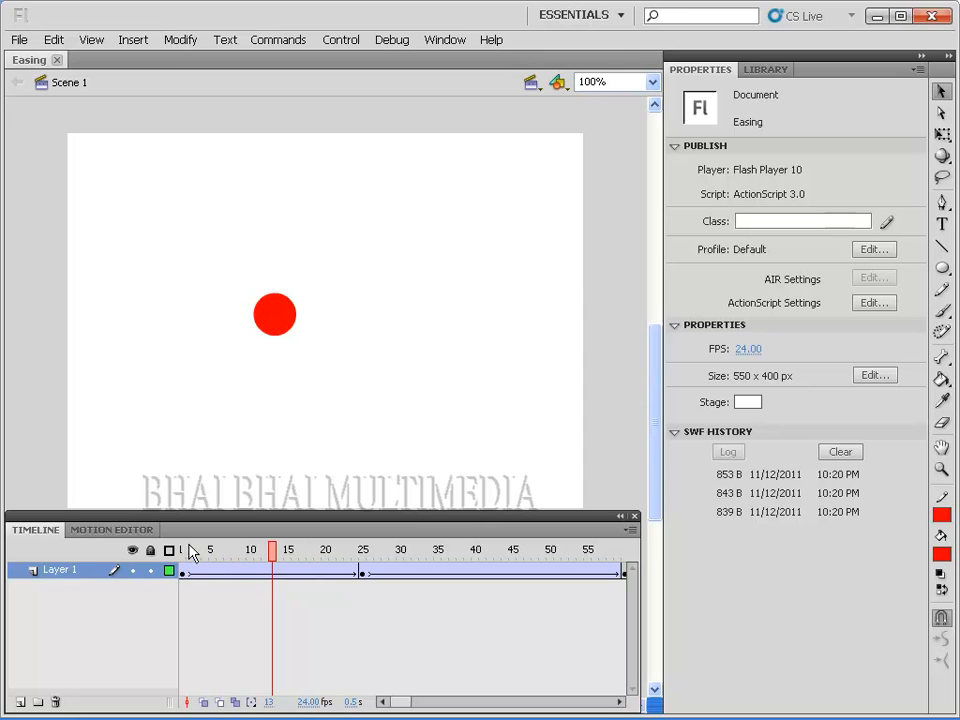
left_click_drag(270, 558, 182, 558)
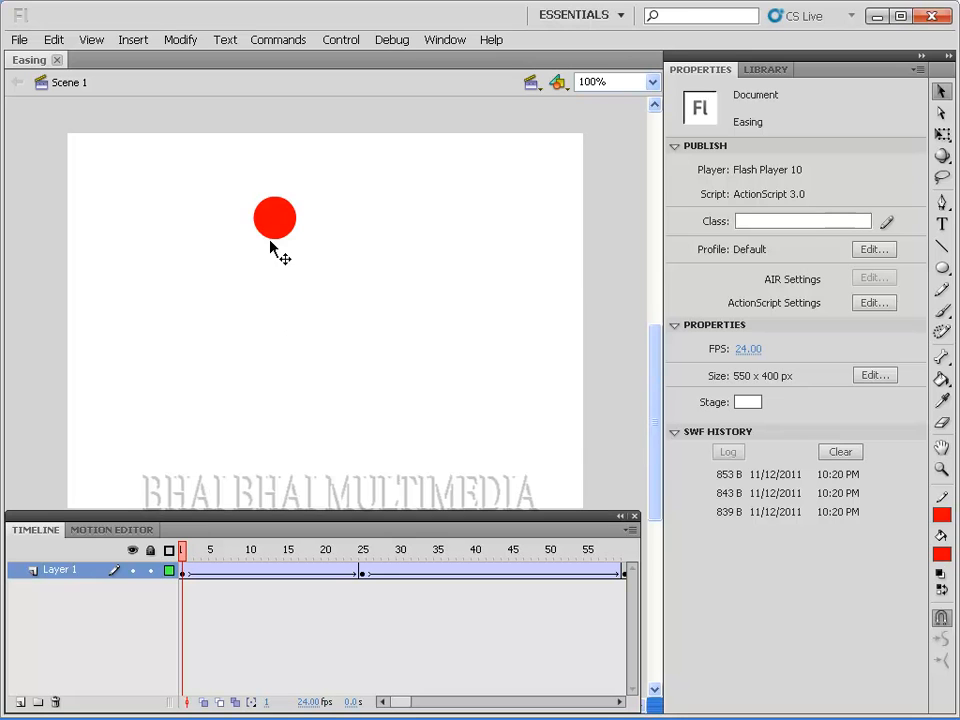
left_click_drag(185, 563, 364, 562)
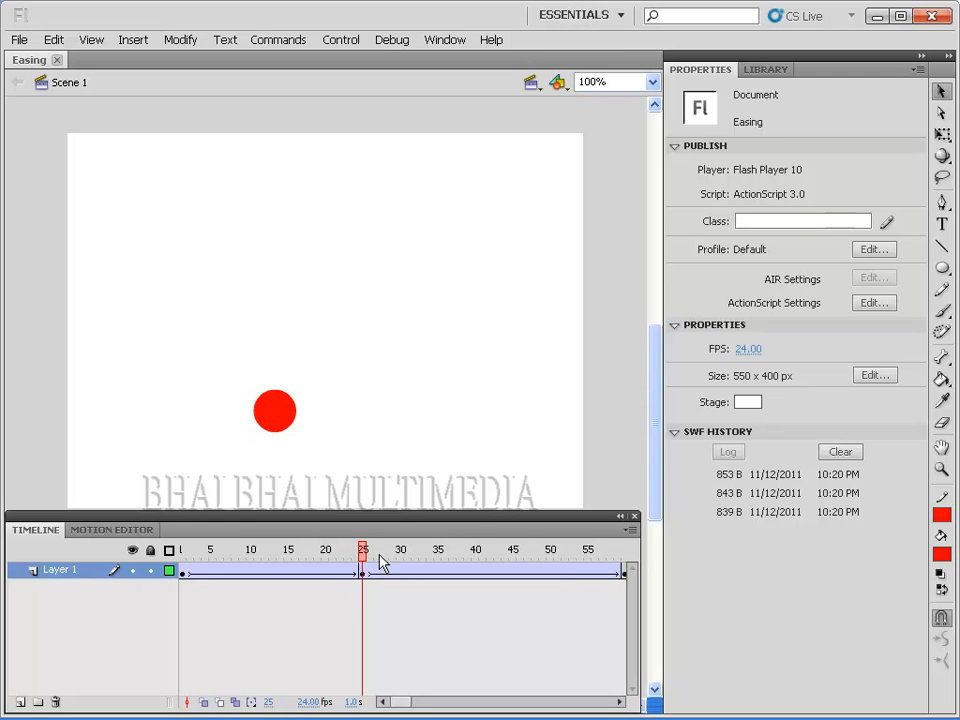
left_click_drag(368, 558, 182, 558)
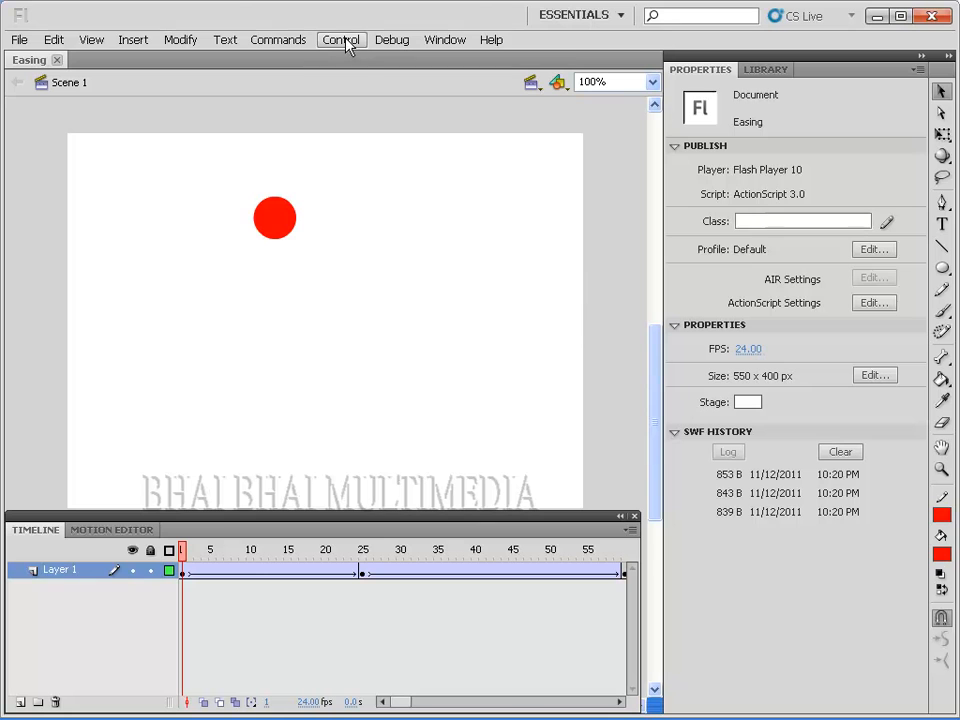
Test the movie to watch the ball's motion without easing and close the preview.
left_click(342, 41)
mouse_move(528, 156)
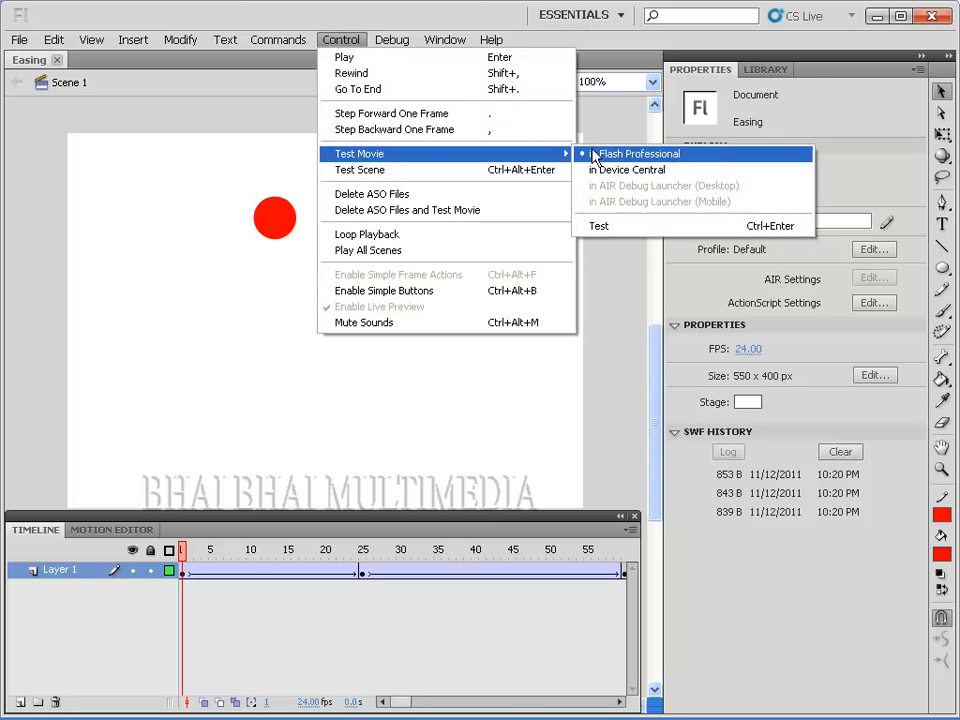
left_click(600, 228)
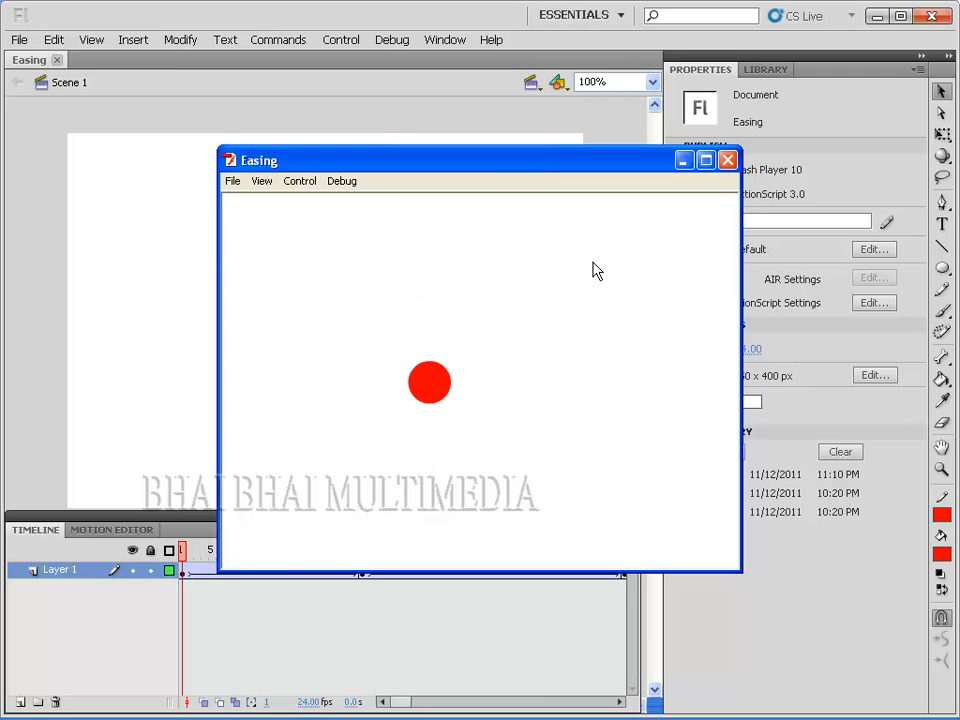
left_click(727, 161)
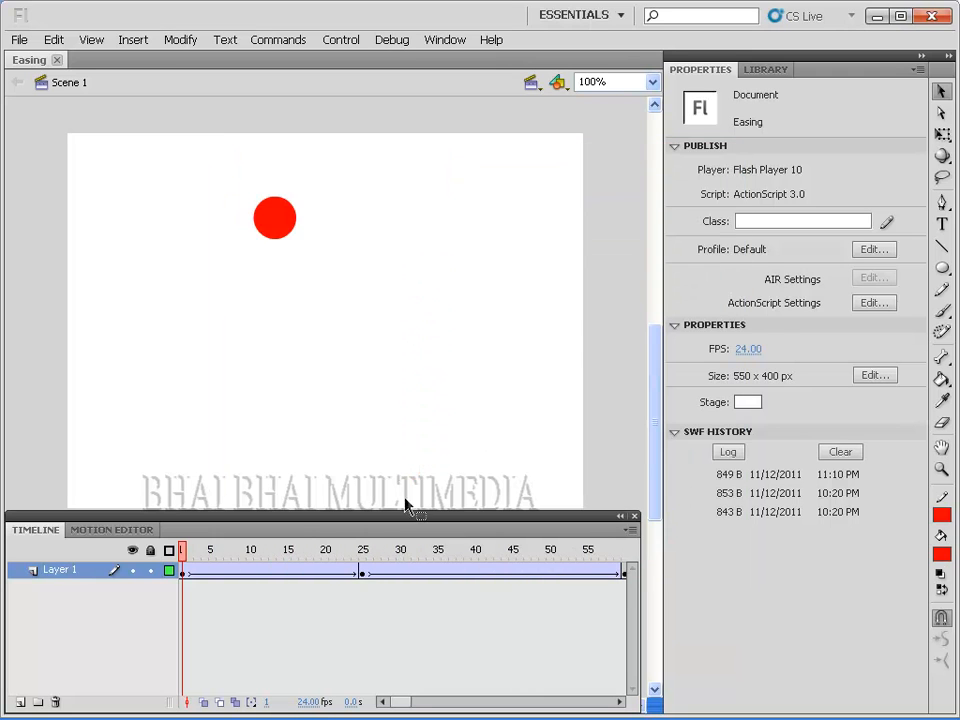
Set the Ease of the ball's first tween on Layer 1 to 100 (out) and of its second tween to -100 (in).
left_click(272, 575)
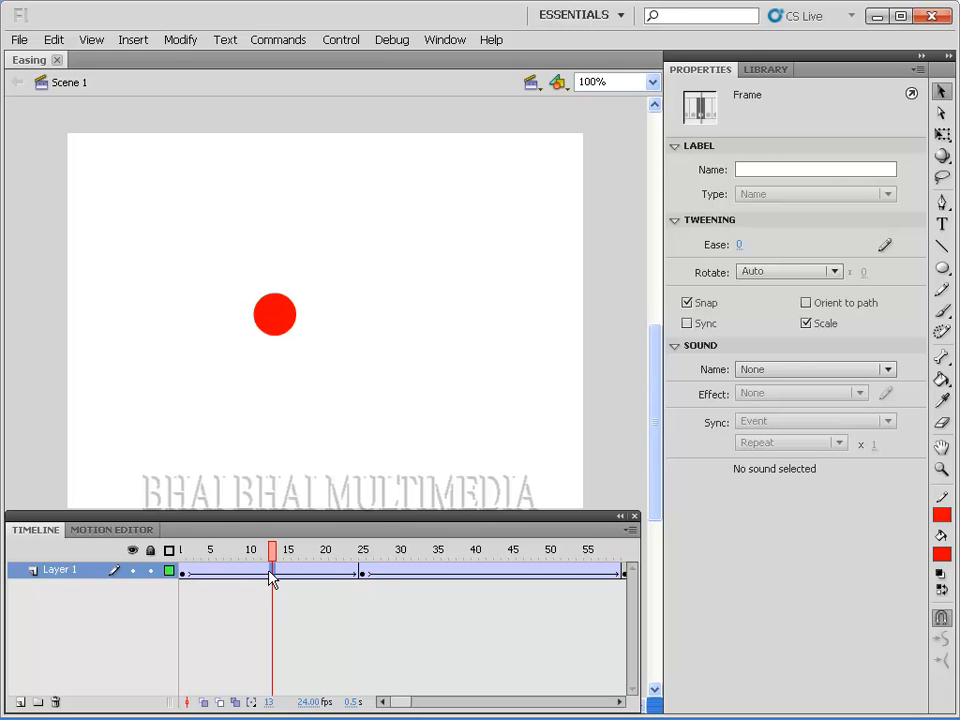
key("comma")
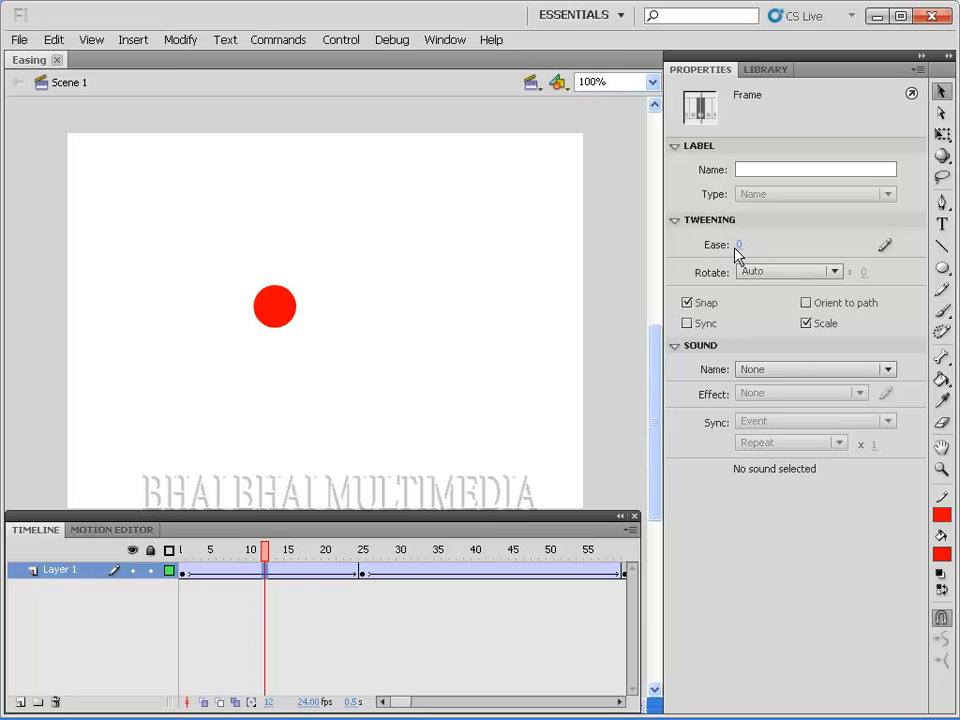
left_click_drag(739, 247, 873, 257)
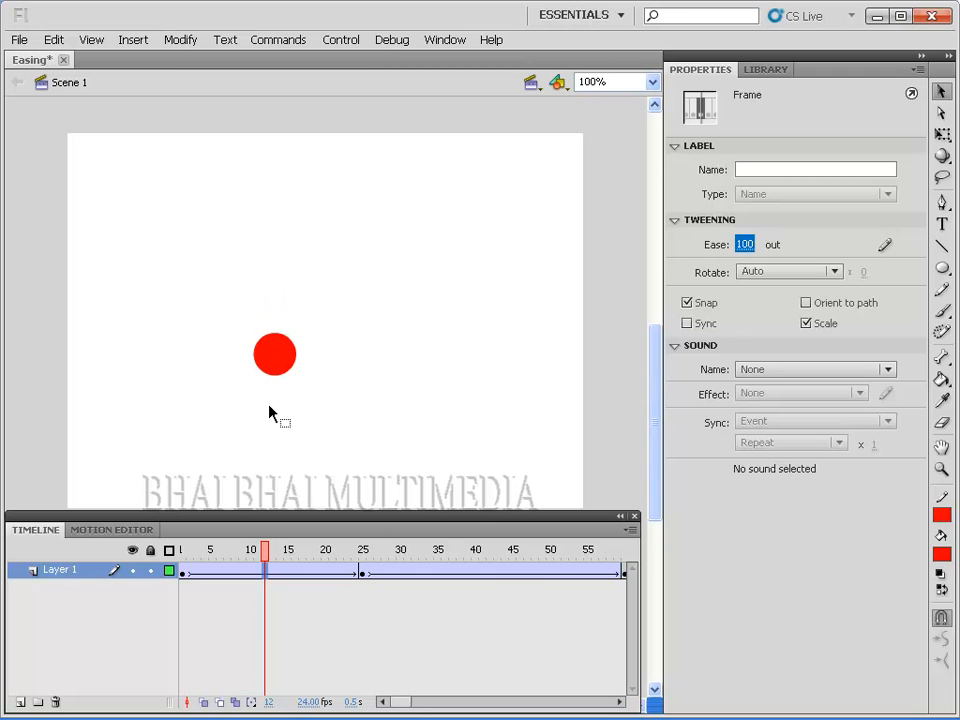
left_click(491, 573)
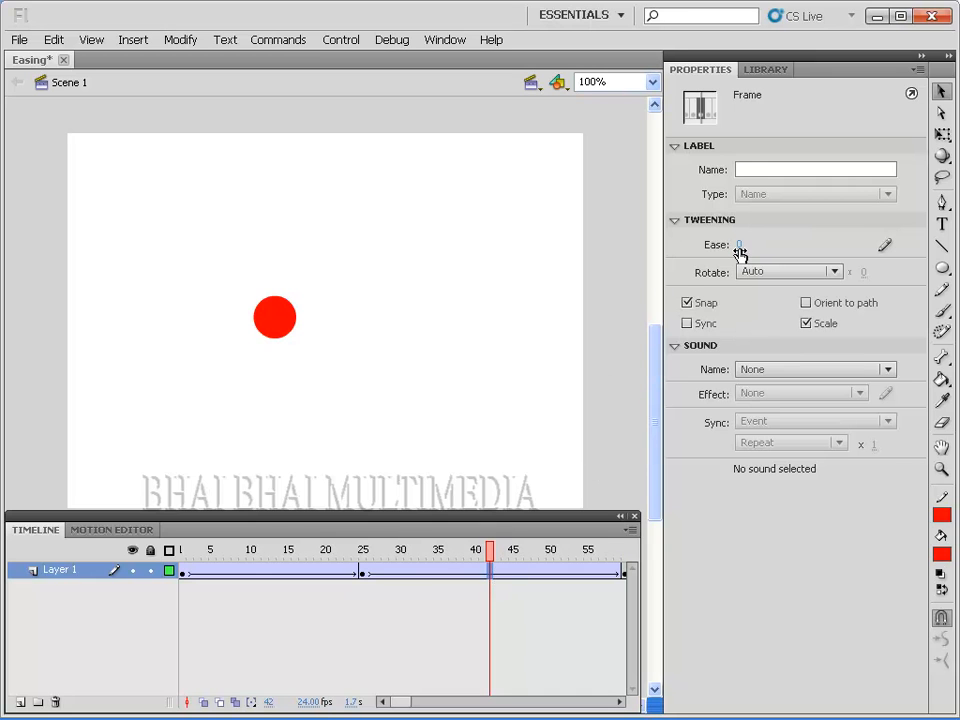
left_click_drag(739, 253, 622, 245)
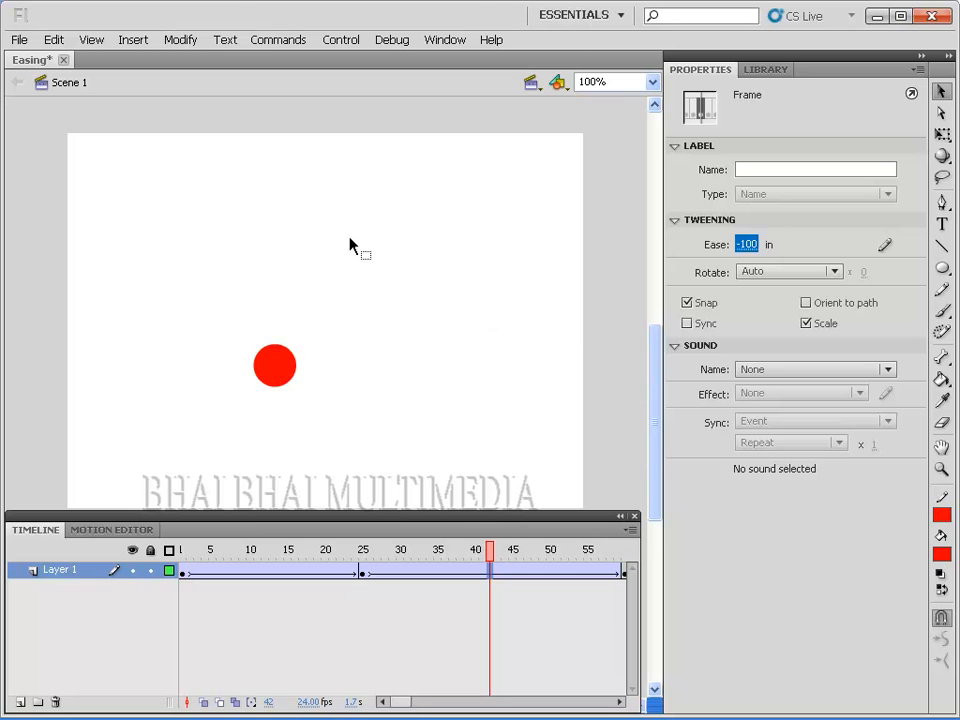
Test the movie again to check the eased bounce of the ball and close the preview.
left_click(340, 39)
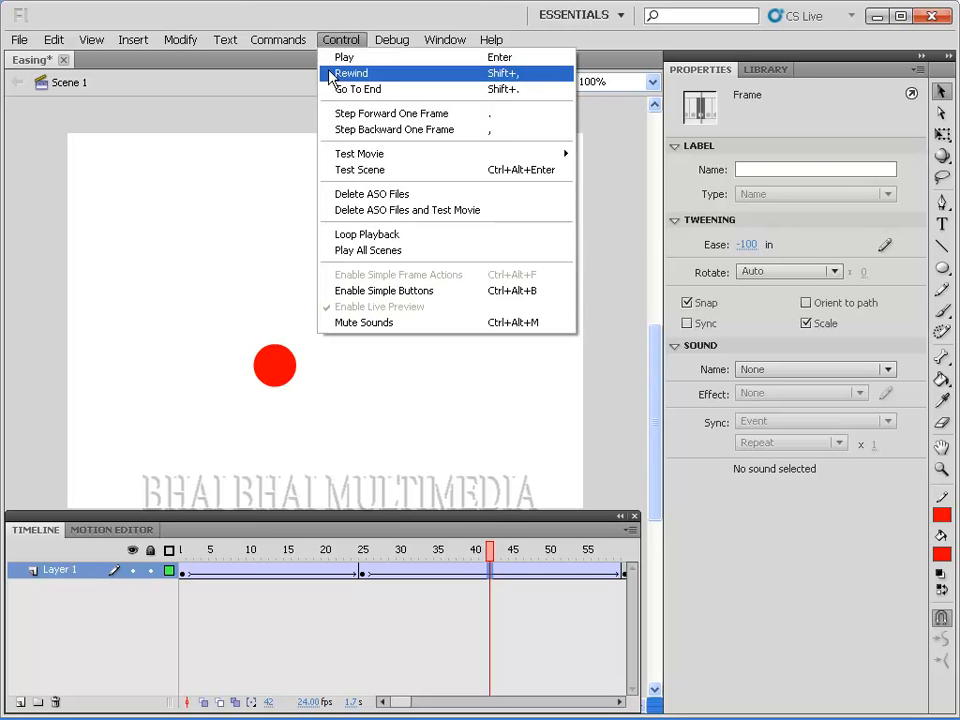
mouse_move(476, 156)
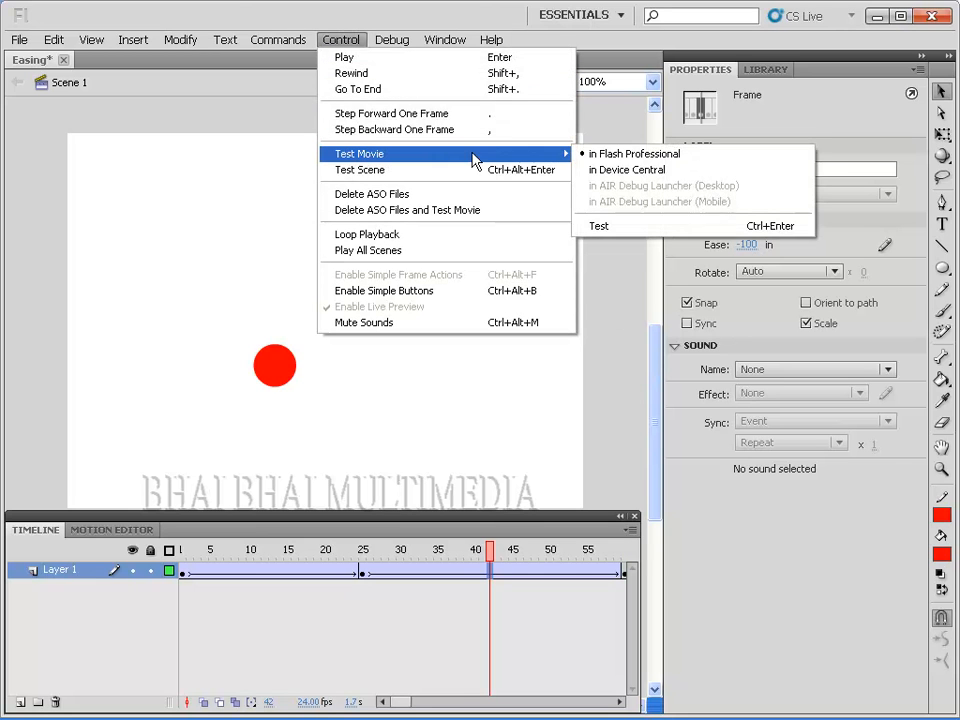
left_click(624, 233)
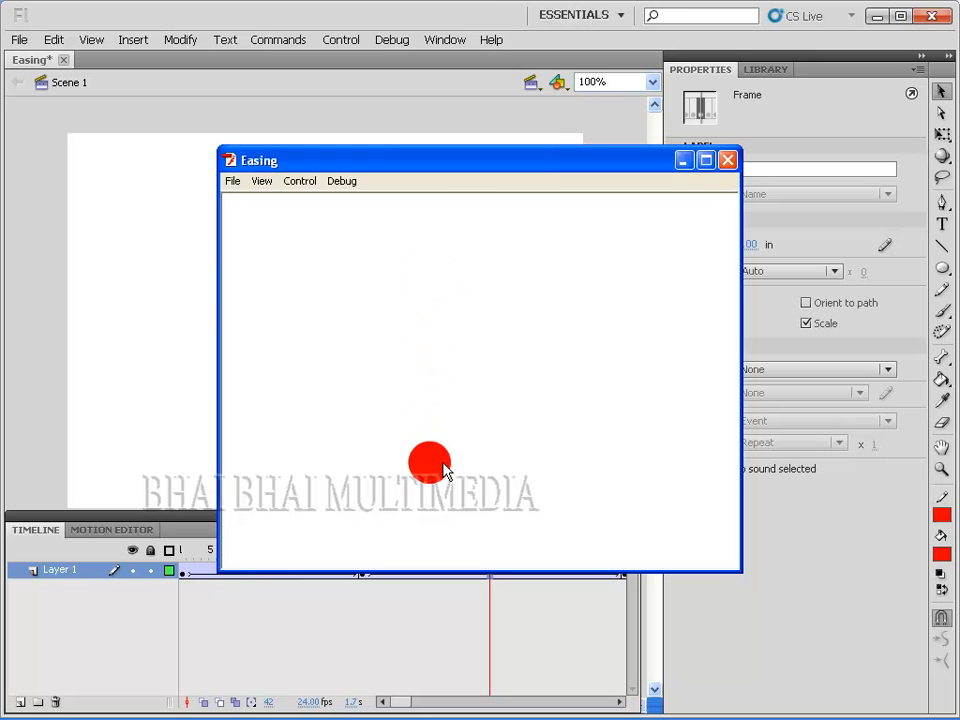
left_click(727, 160)
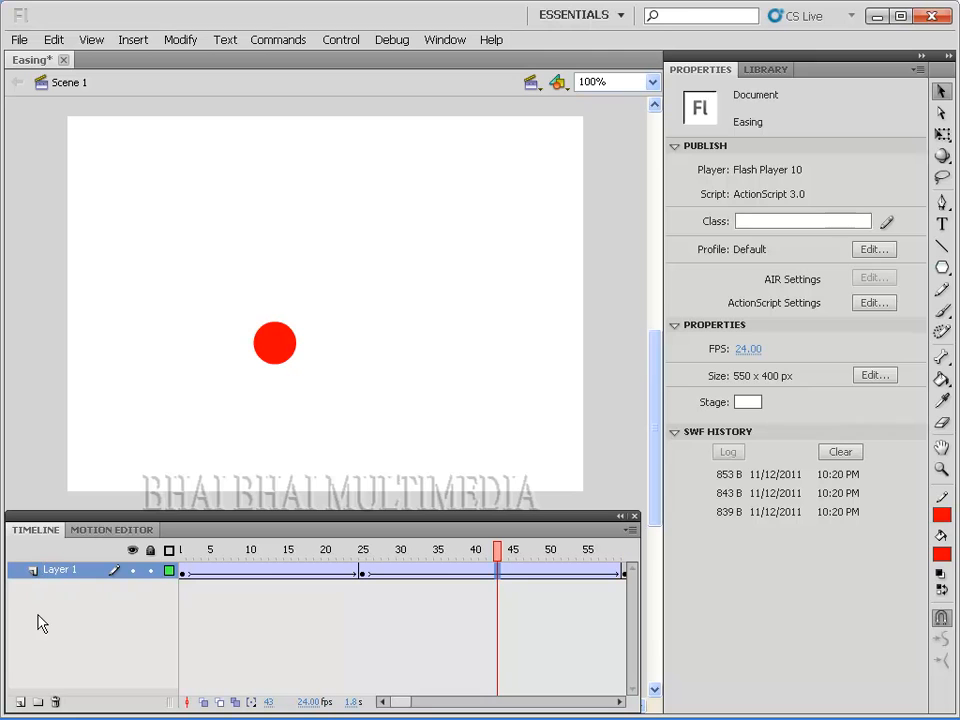
Add a new layer above Layer 1 and name it Star.
left_click(20, 704)
double_click(61, 570)
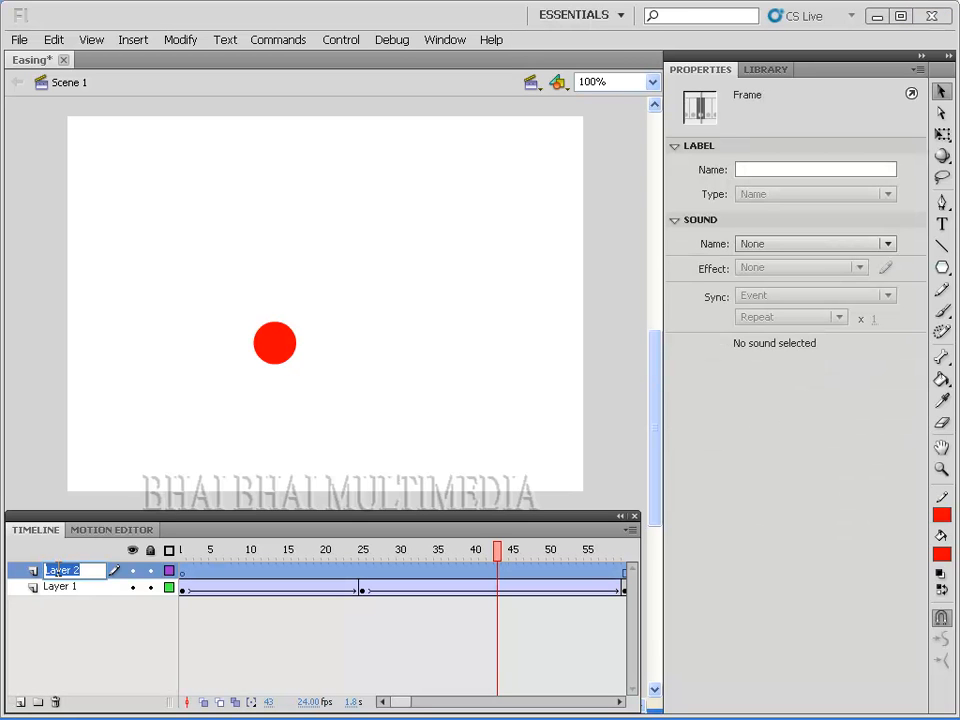
type("Star")
key("Return")
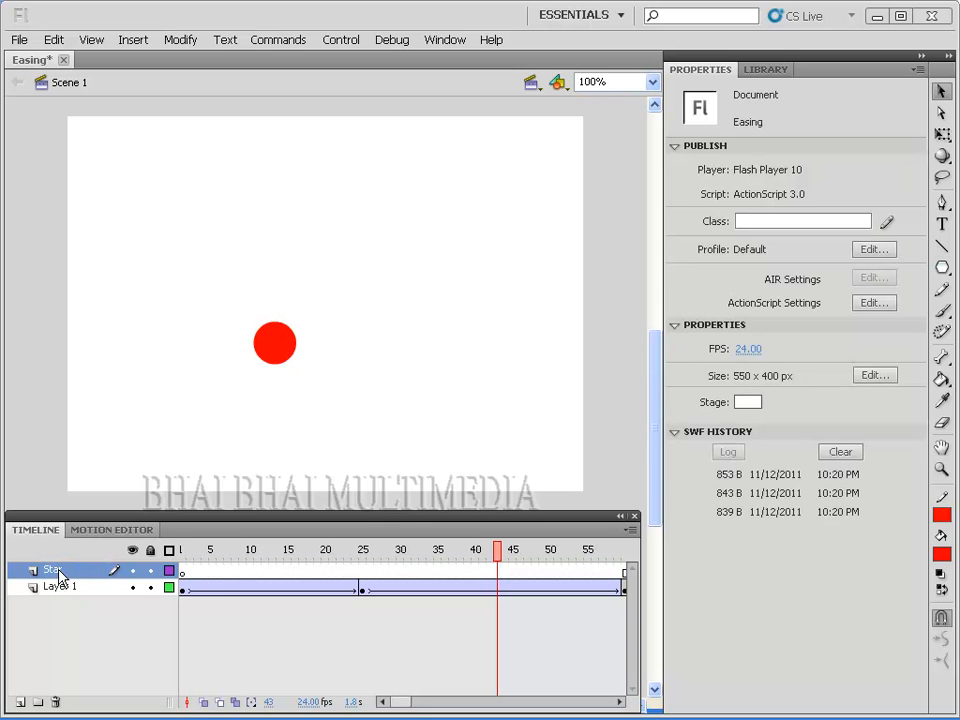
On frame 1 of the Star layer, draw a five-pointed PolyStar star with point size 0.50 beside the ball, near the stage's upper edge.
left_click(182, 570)
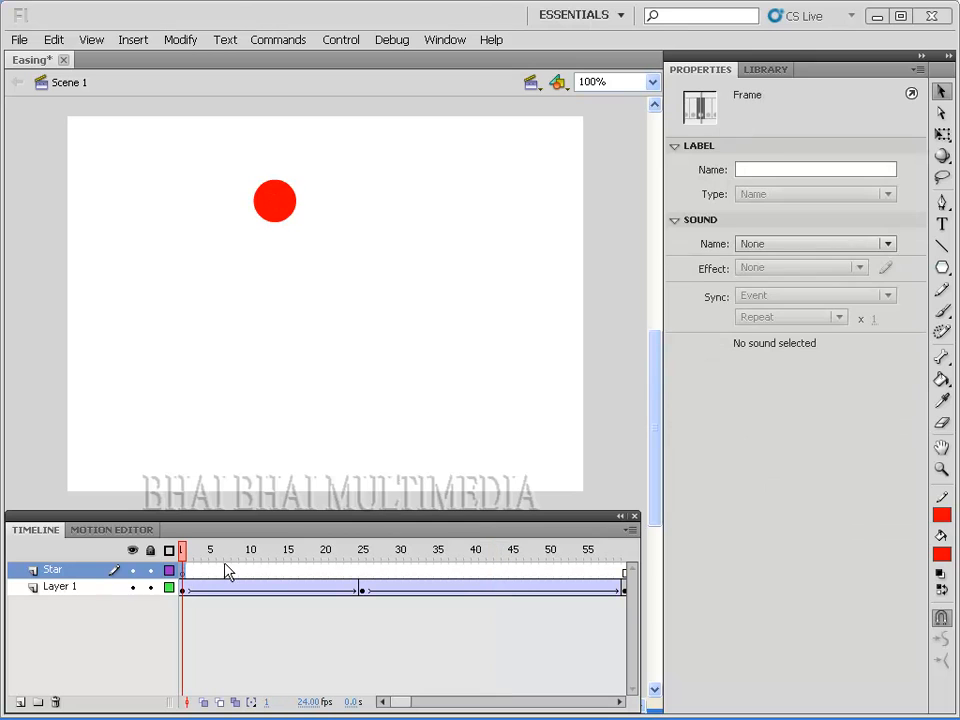
left_click(942, 268)
left_click(812, 350)
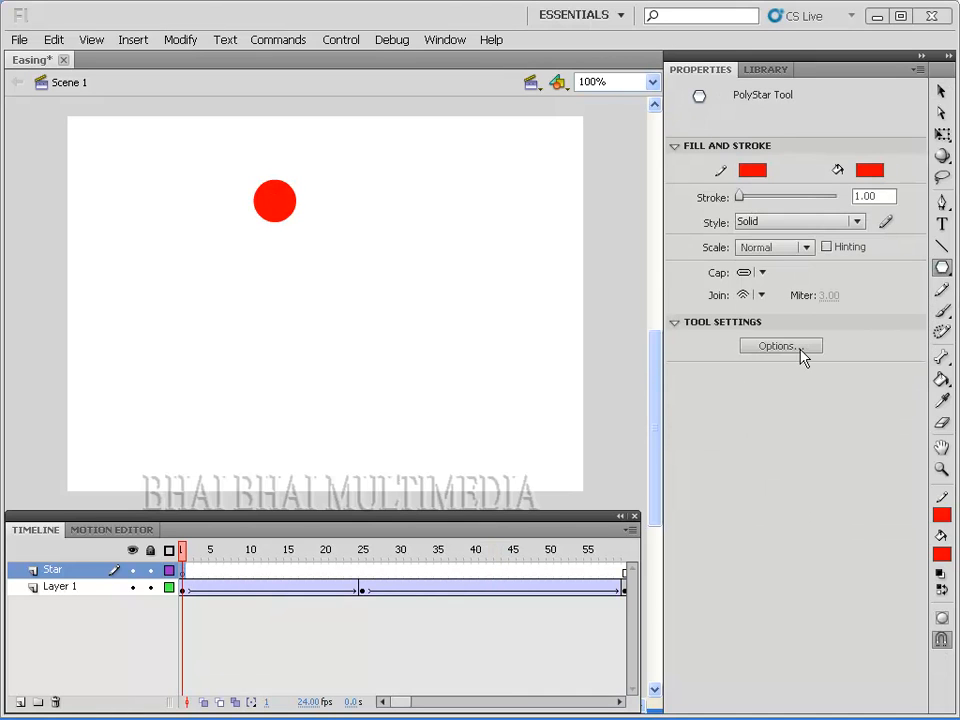
left_click(790, 346)
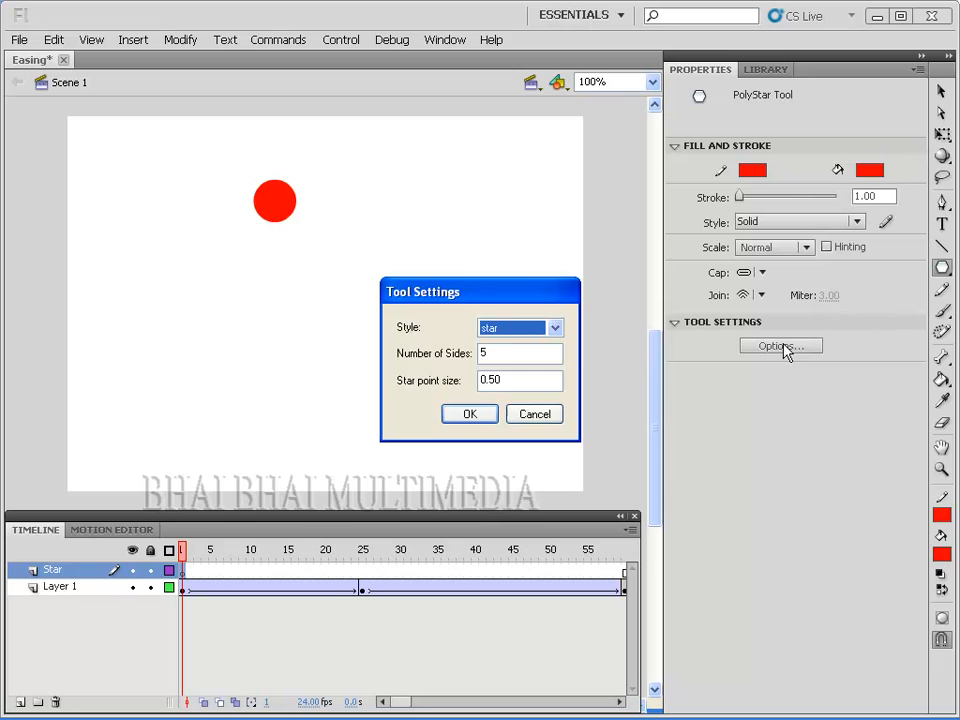
left_click(474, 414)
left_click_drag(449, 167, 465, 207)
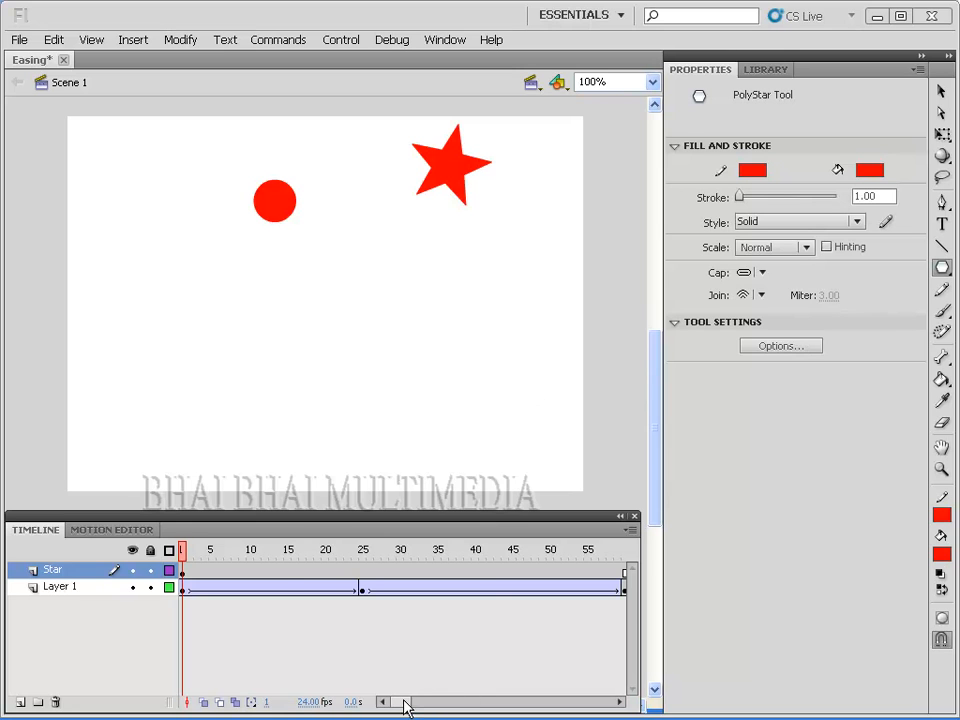
Insert a keyframe at frame 60 of the Star layer and create a classic tween from frame 1 to it.
left_click_drag(401, 702, 425, 673)
left_click(430, 573)
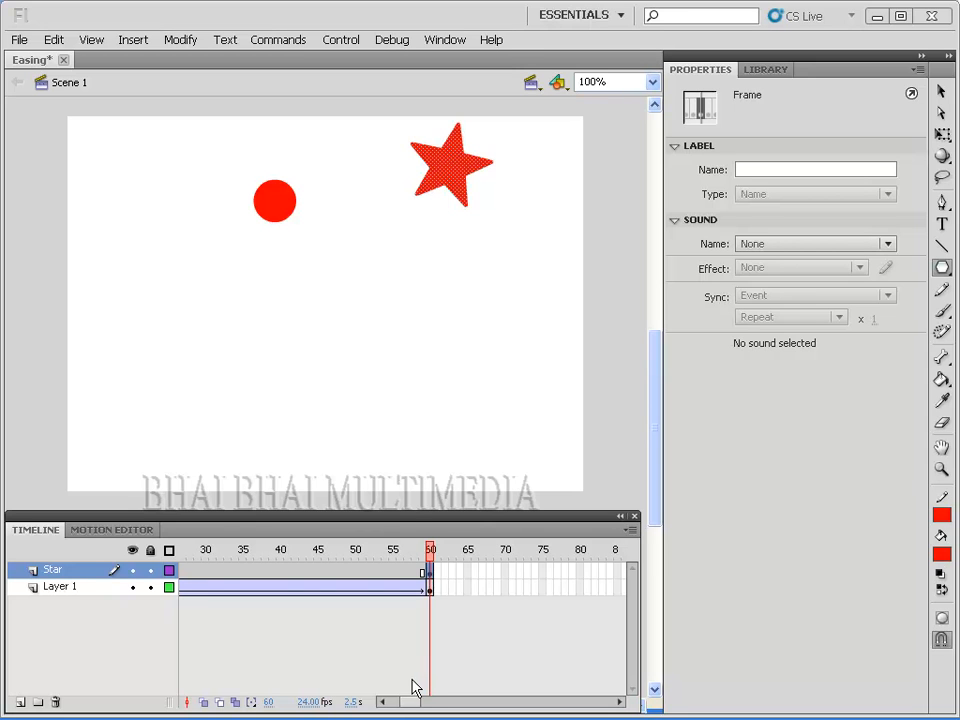
left_click_drag(407, 700, 397, 702)
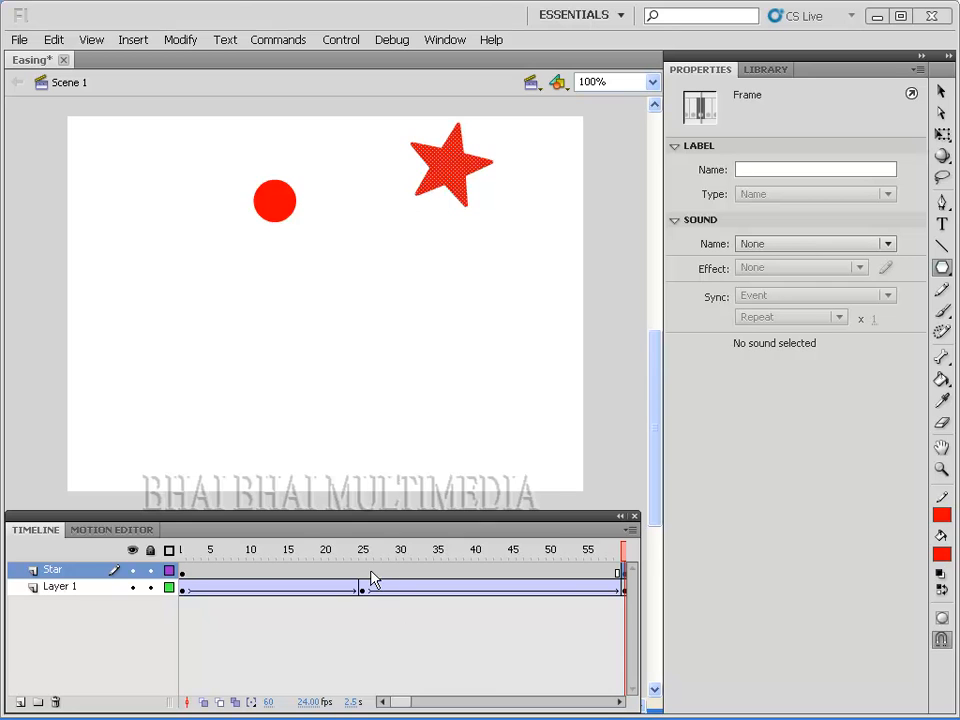
right_click(368, 576)
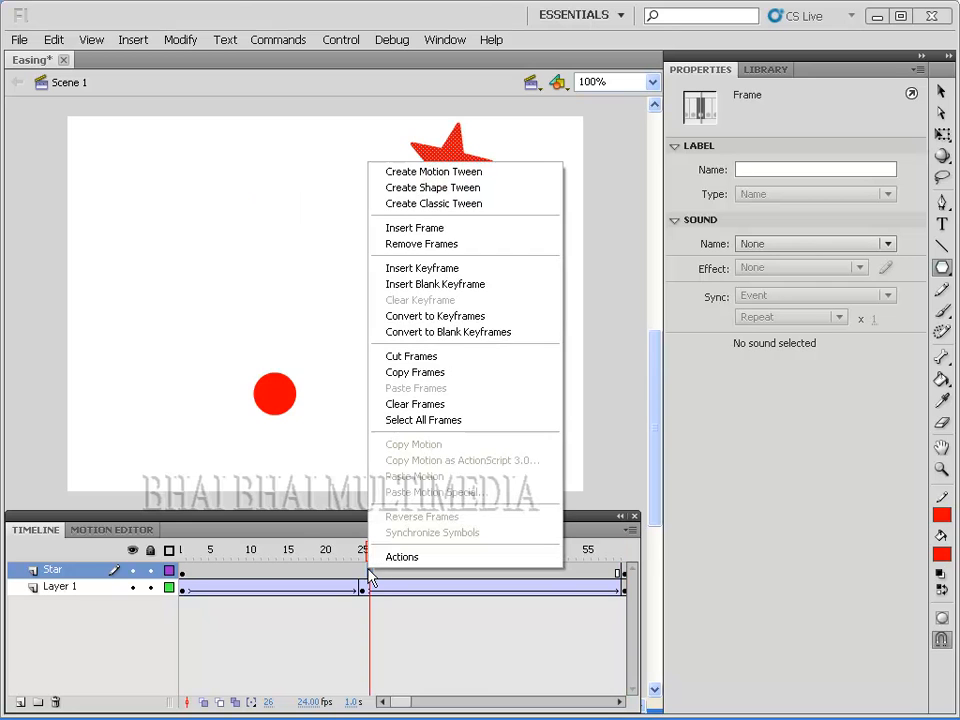
left_click(425, 205)
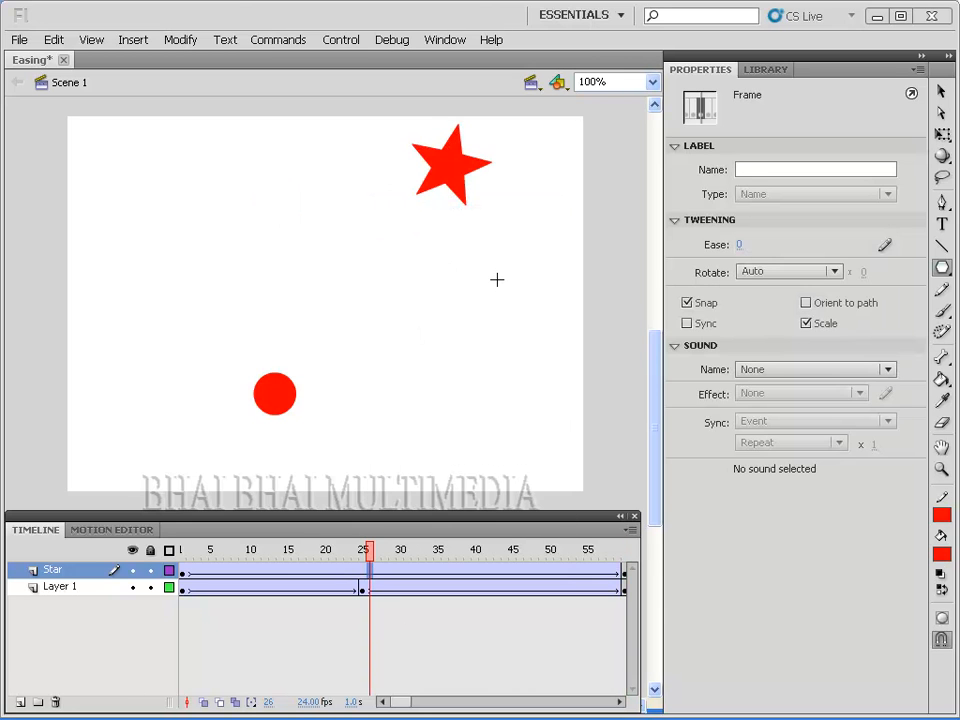
Set the rotation of the Star layer's classic tween to CW.
left_click(385, 571)
left_click(348, 573)
left_click(387, 571)
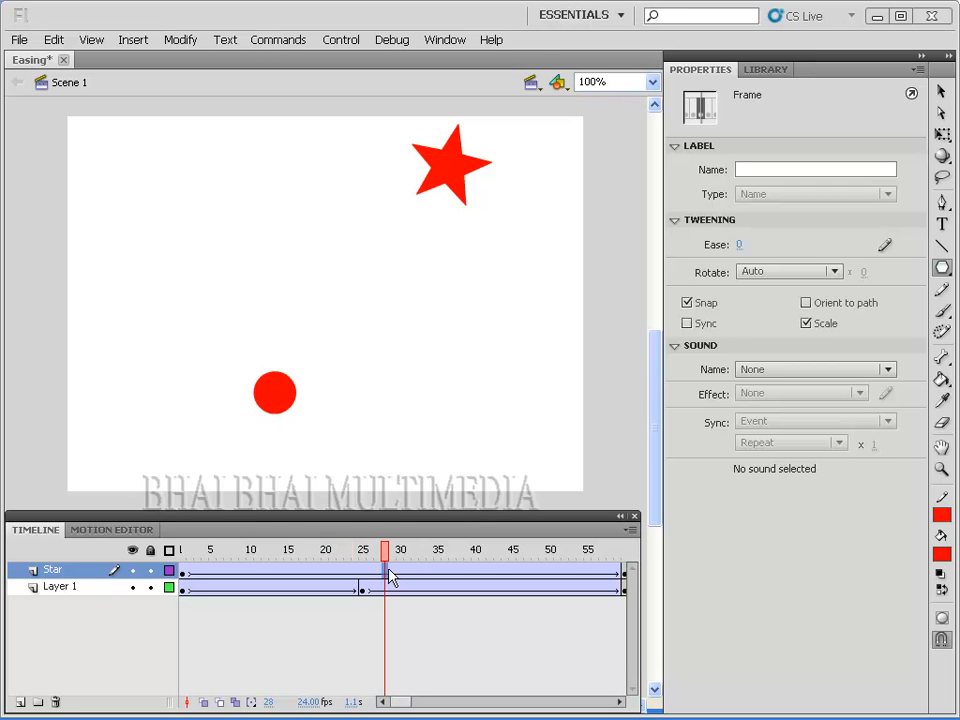
left_click(835, 274)
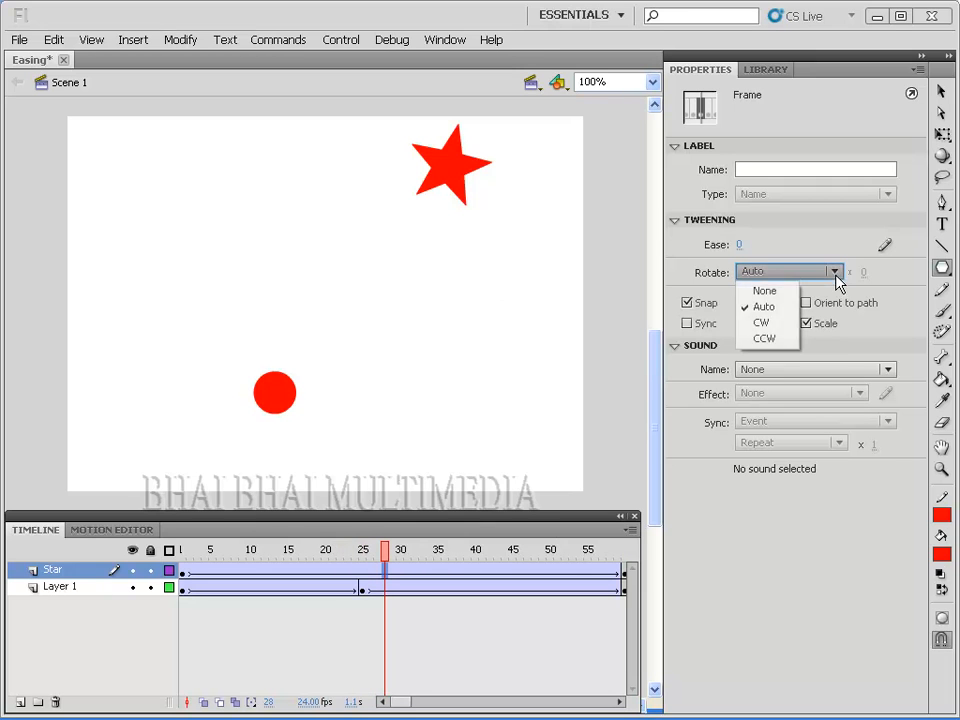
left_click(762, 323)
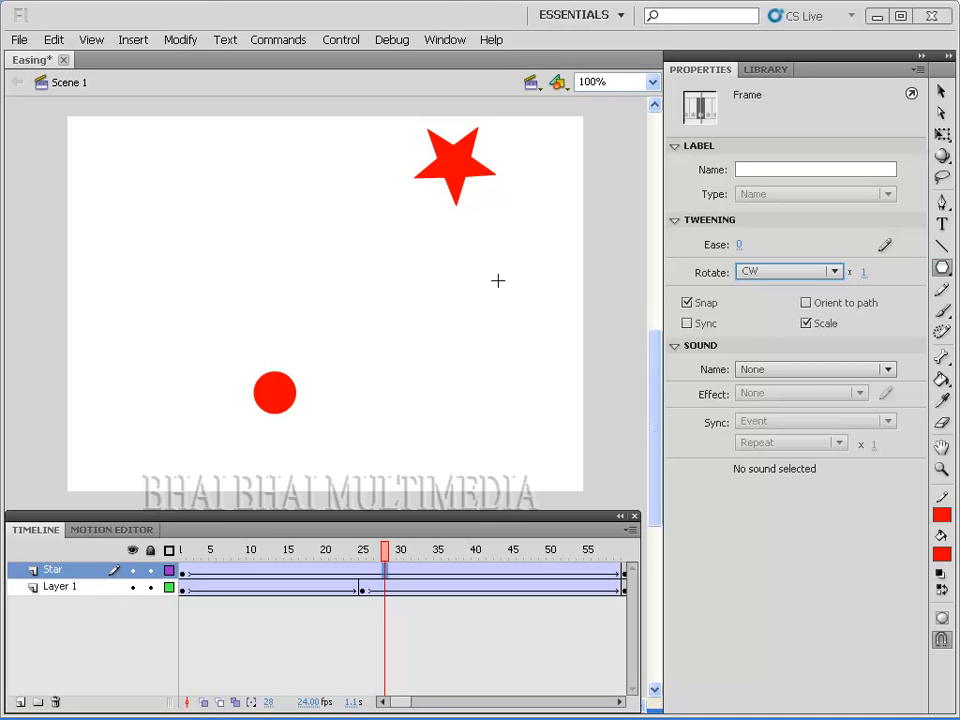
Test the movie to watch the star rotate, moving the preview window clear of the tween settings.
left_click(341, 40)
mouse_move(408, 163)
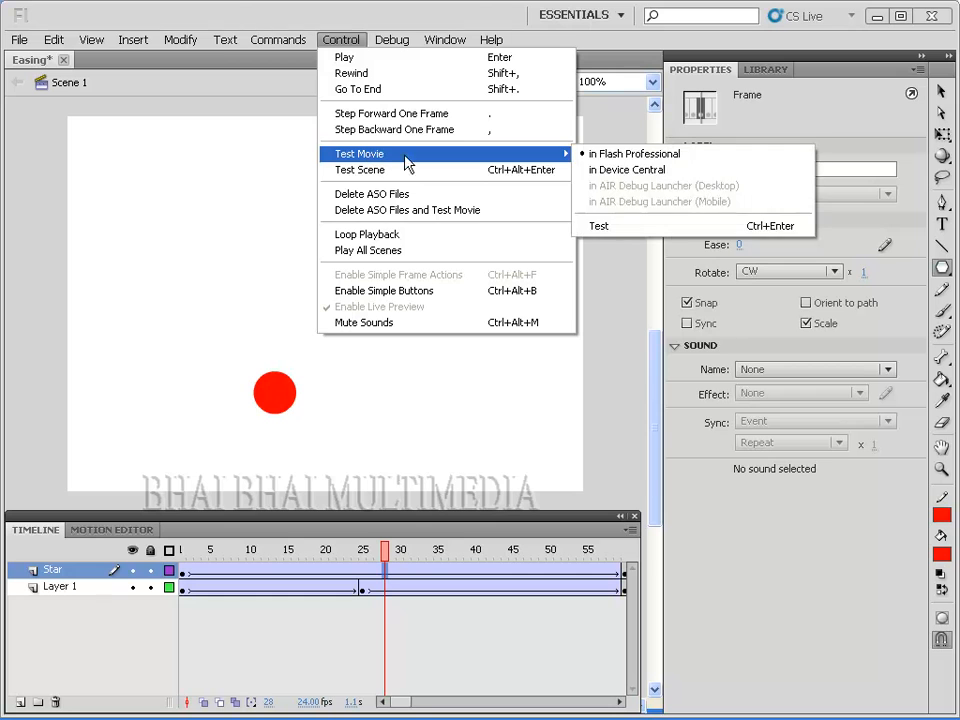
left_click(615, 229)
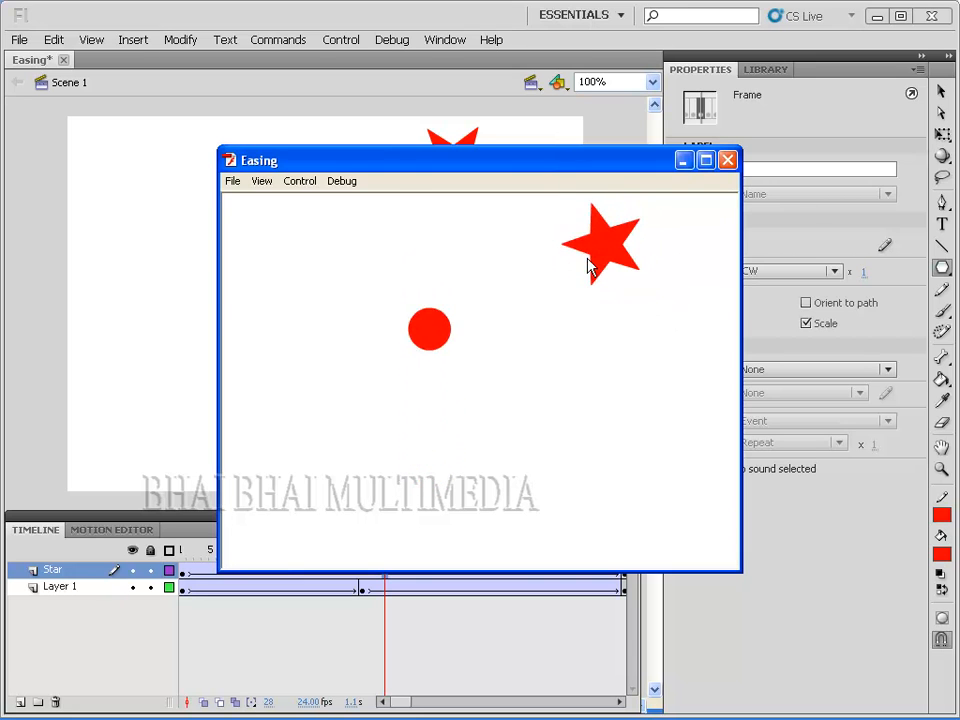
left_click_drag(572, 163, 441, 163)
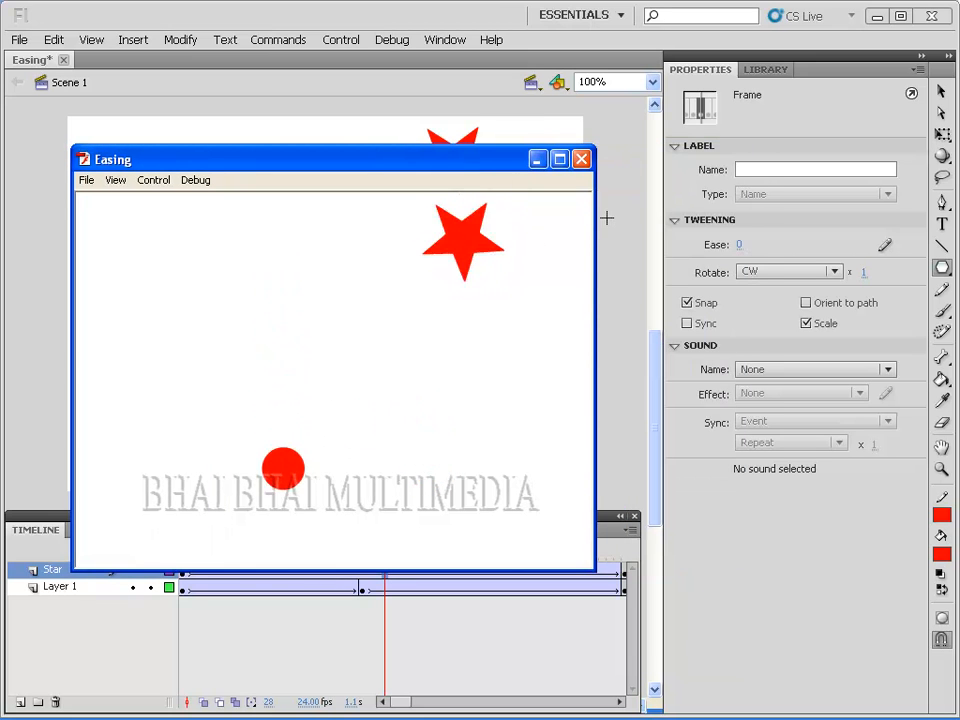